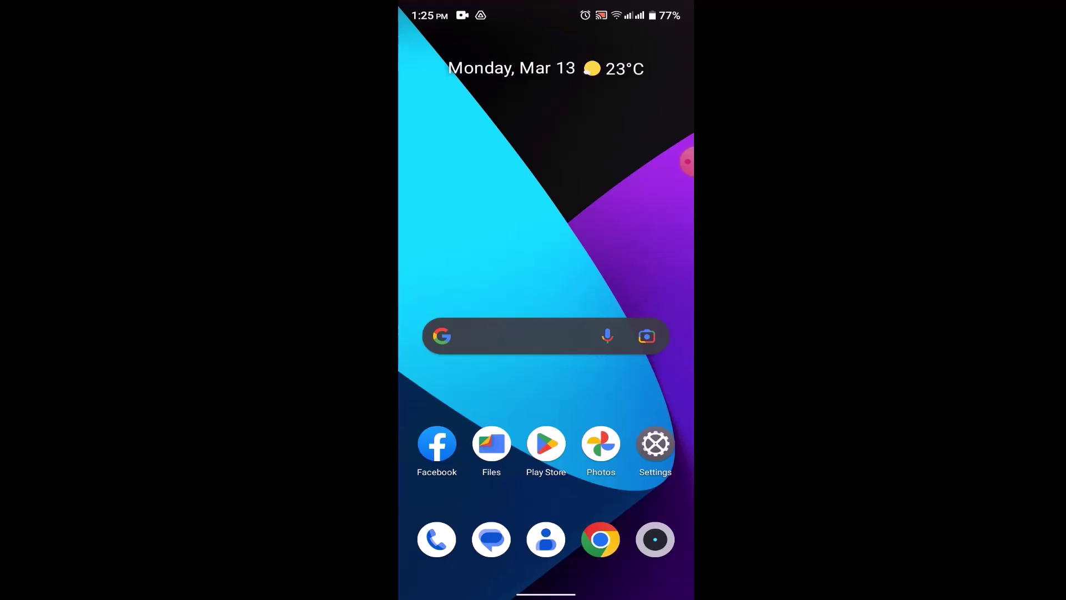
pyautogui.moveTo(546, 517); pyautogui.dragTo(545, 208)
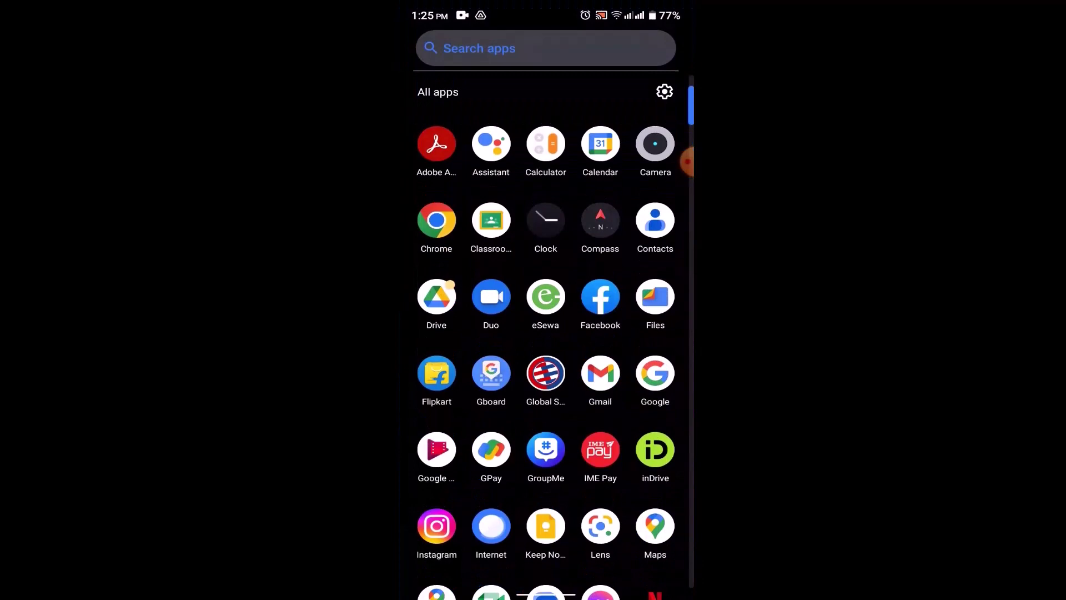
pyautogui.scroll(-2, 545, 333)
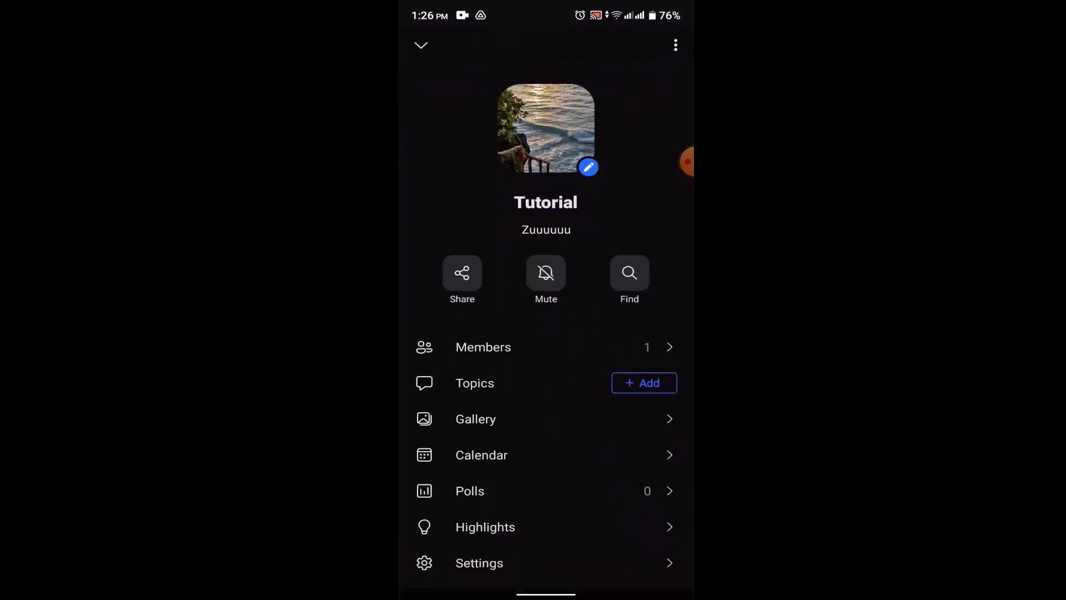
# Open the Settings page of the Tutorial group from its group info.
pyautogui.click(479, 562)
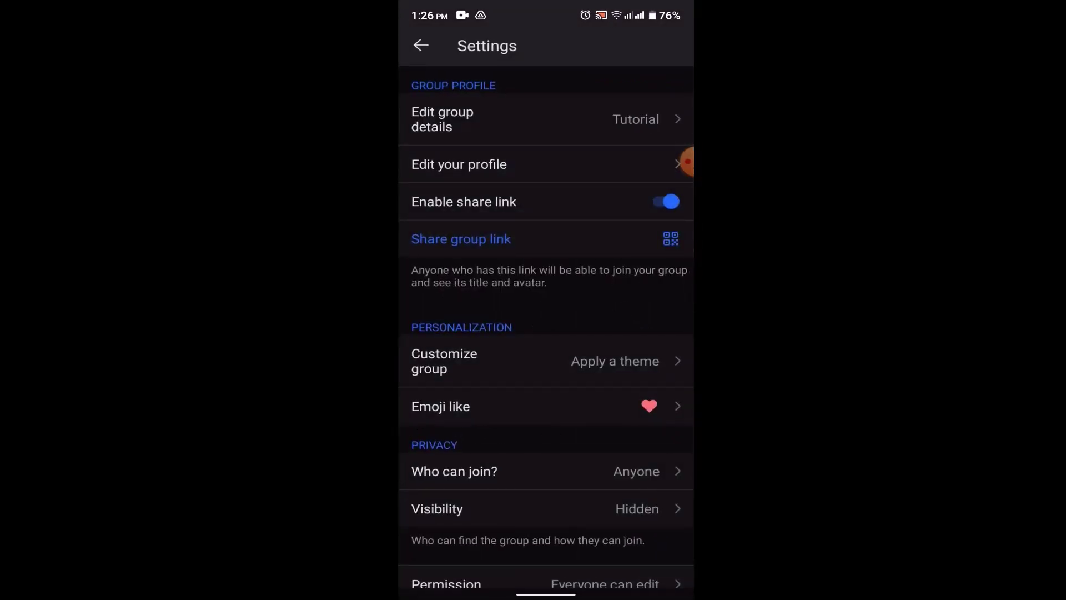
pyautogui.scroll(-1, 687, 163)
pyautogui.scroll(-4, 688, 163)
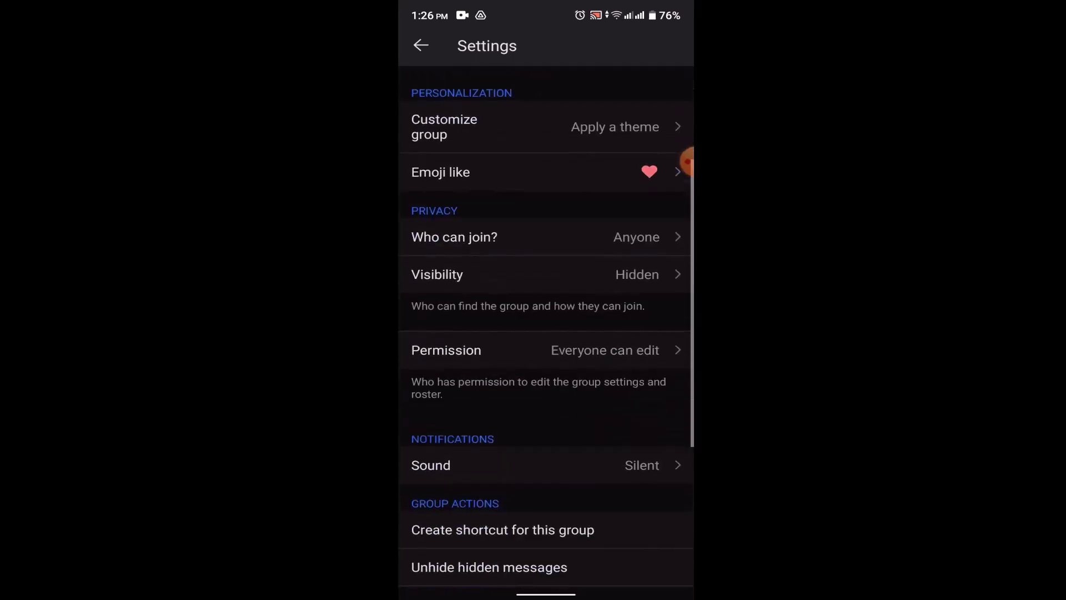
pyautogui.scroll(-3, 688, 162)
pyautogui.scroll(-2, 688, 163)
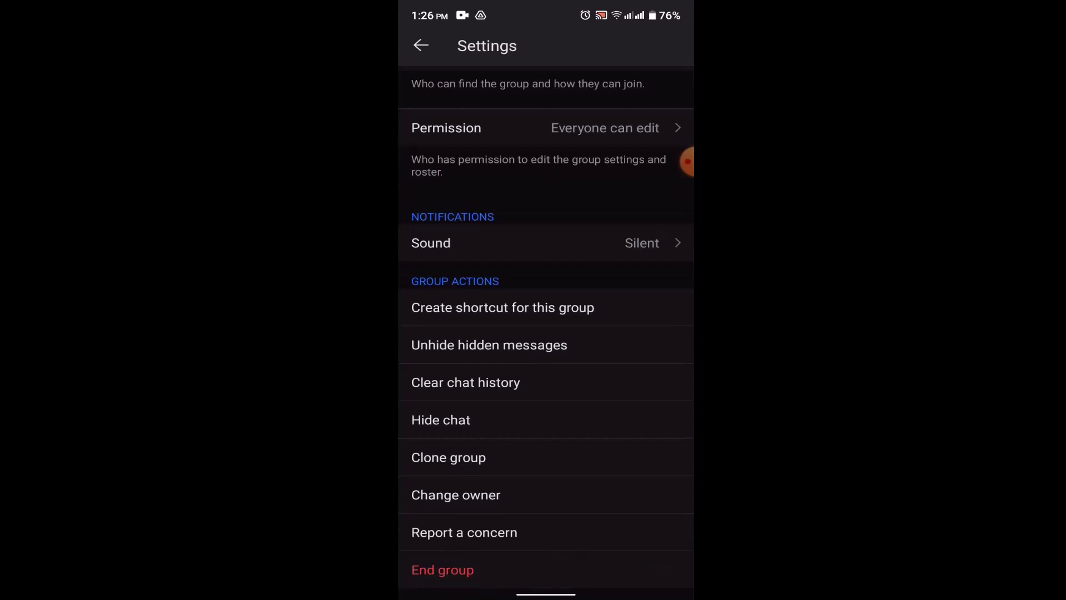
pyautogui.click(455, 495)
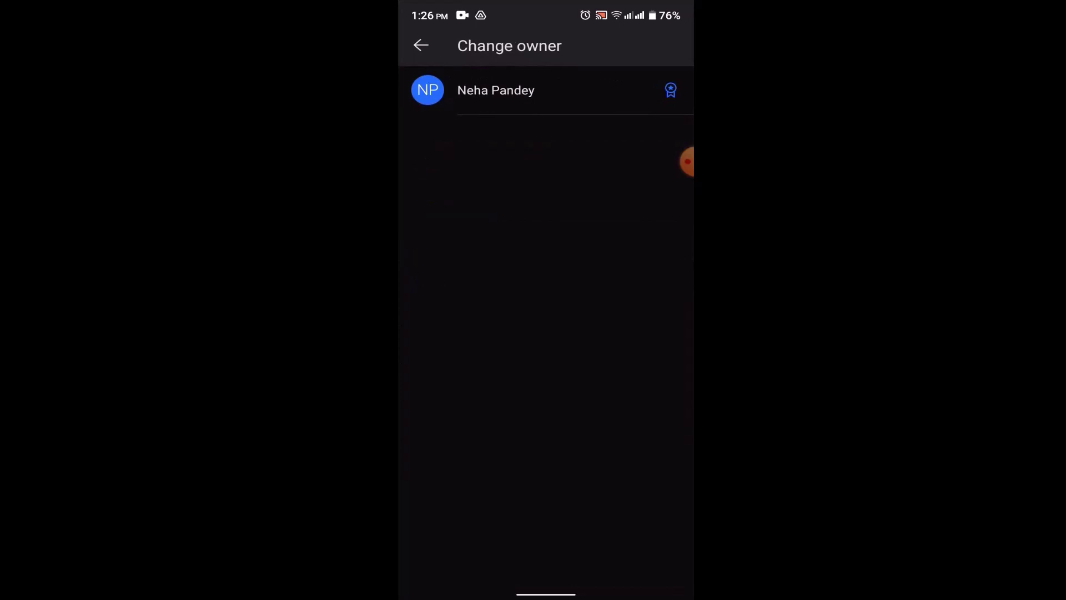
pyautogui.click(495, 90)
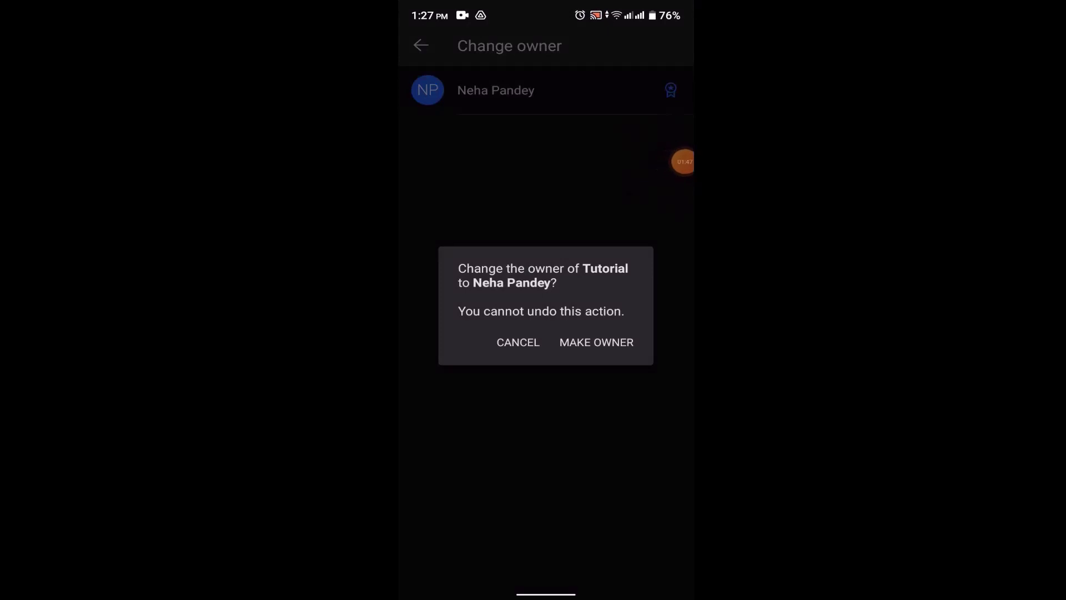